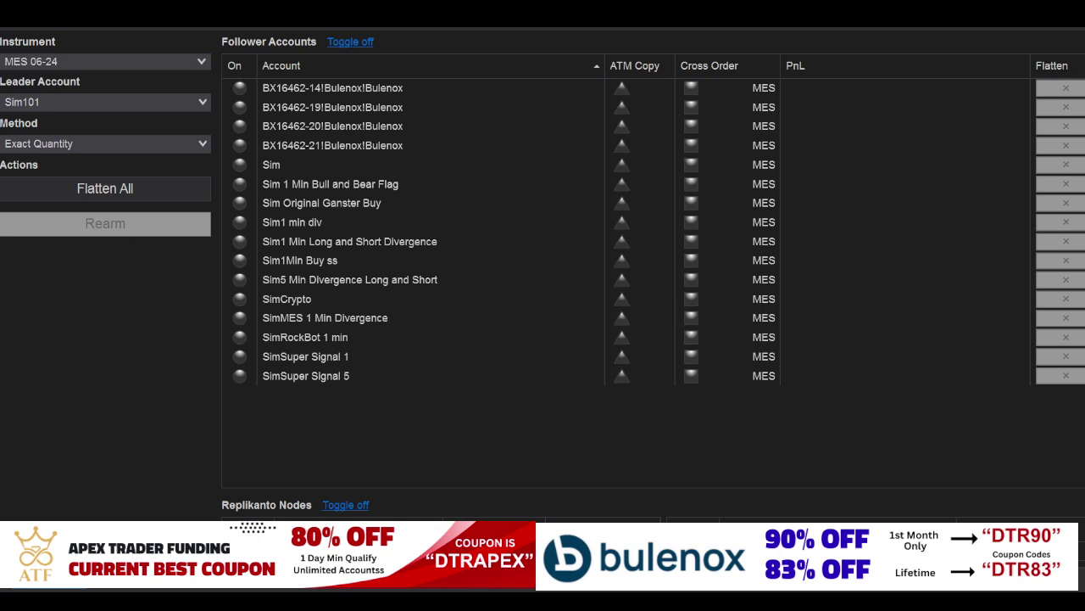
Keep Sim101 as the leader account and switch Replikanto to Remote Node (Internet) mode
left_click(547, 159)
left_click(204, 99)
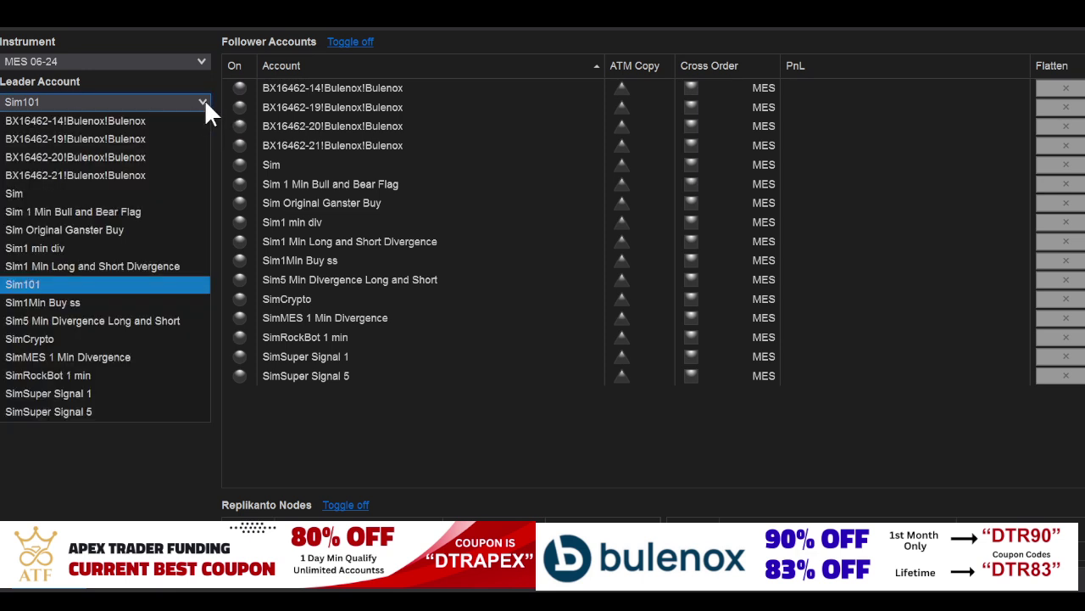
left_click(204, 99)
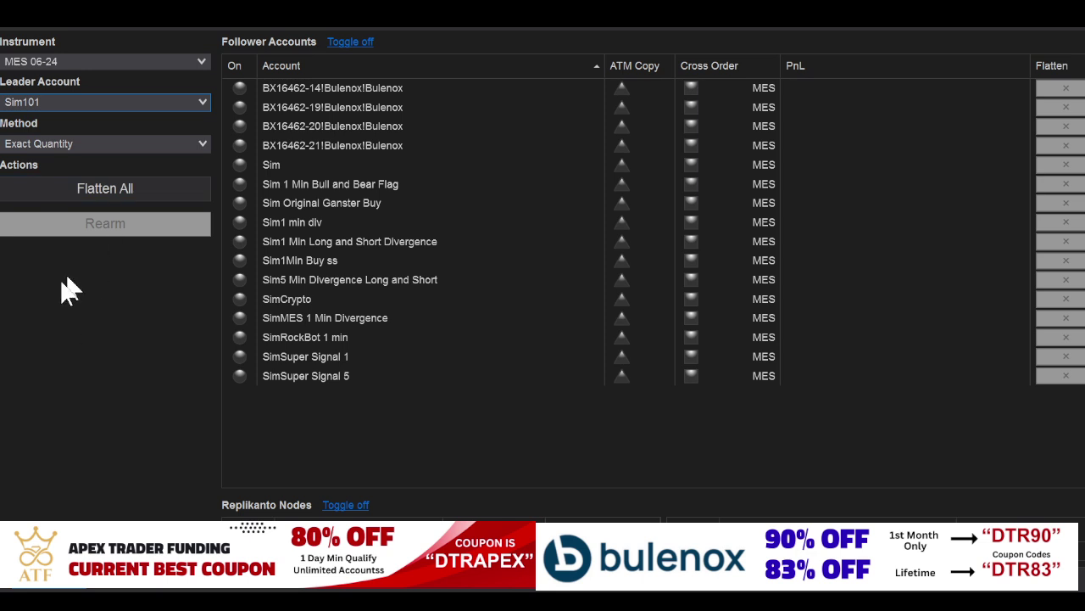
right_click(73, 303)
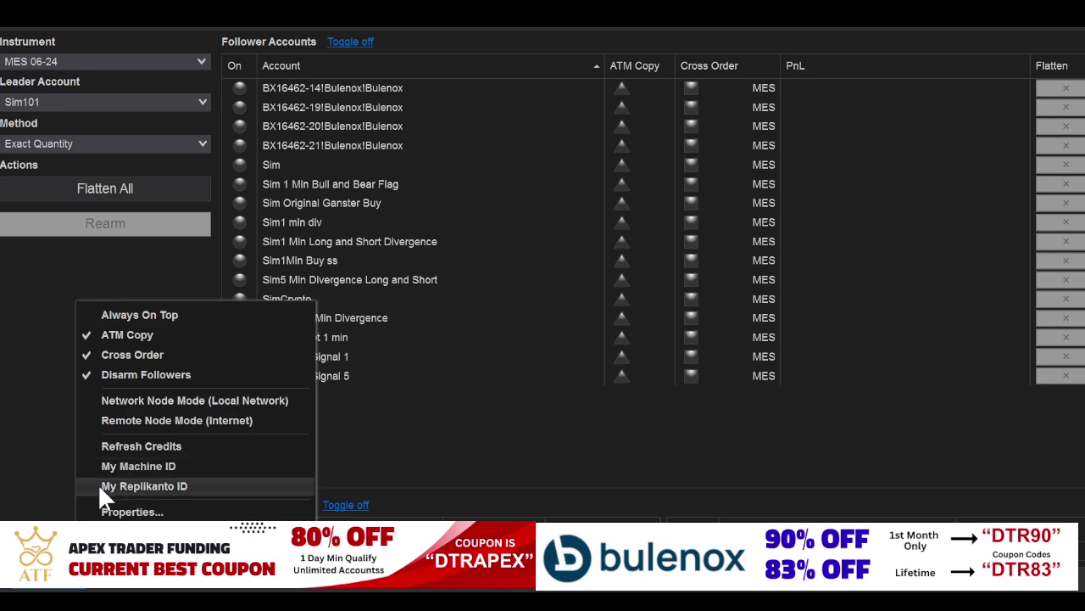
left_click(150, 423)
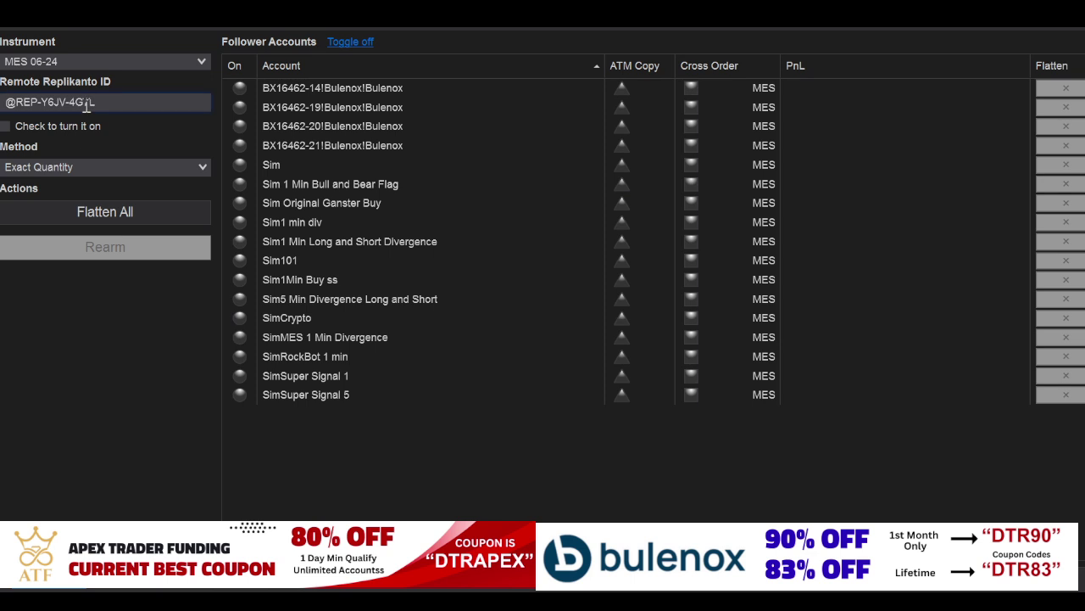
Tick 'Check to turn it on' to activate the Remote Replikanto ID
left_click(5, 128)
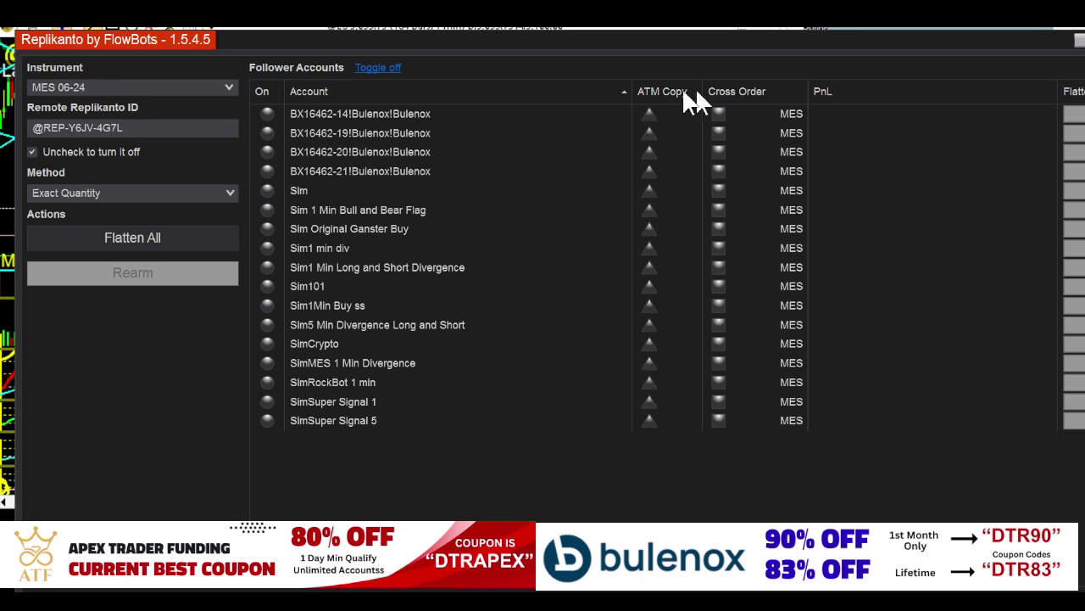
left_click(227, 84)
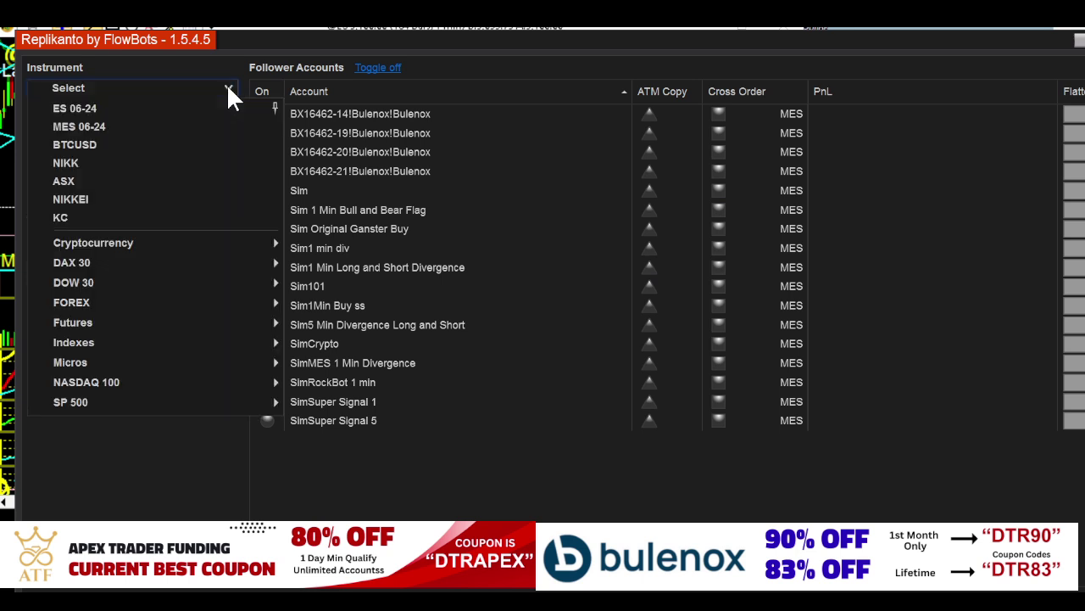
key("Down")
key("Down")
key("Return")
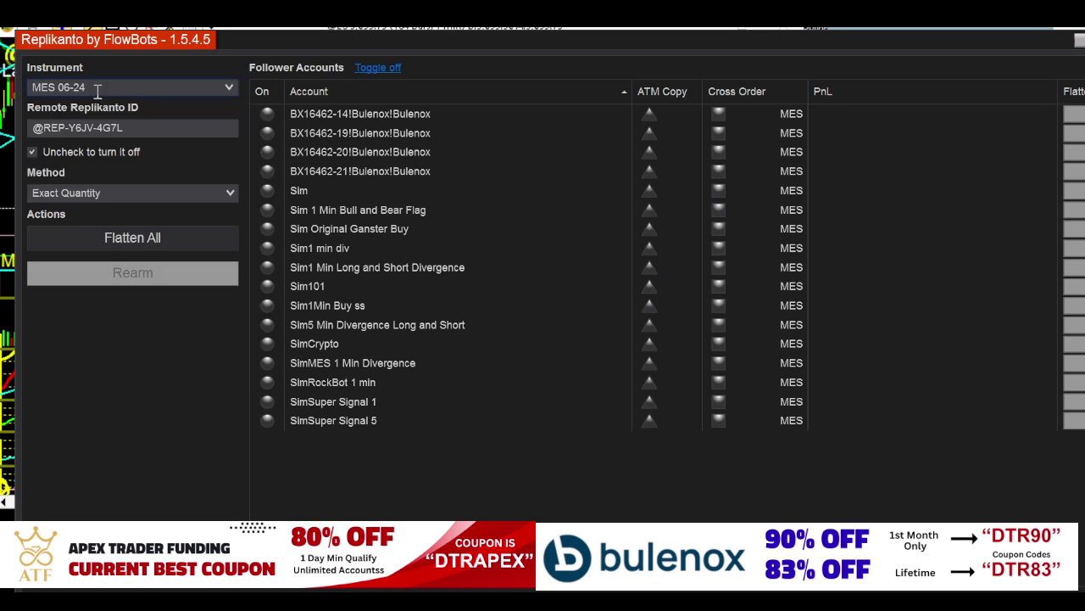
left_click(128, 126)
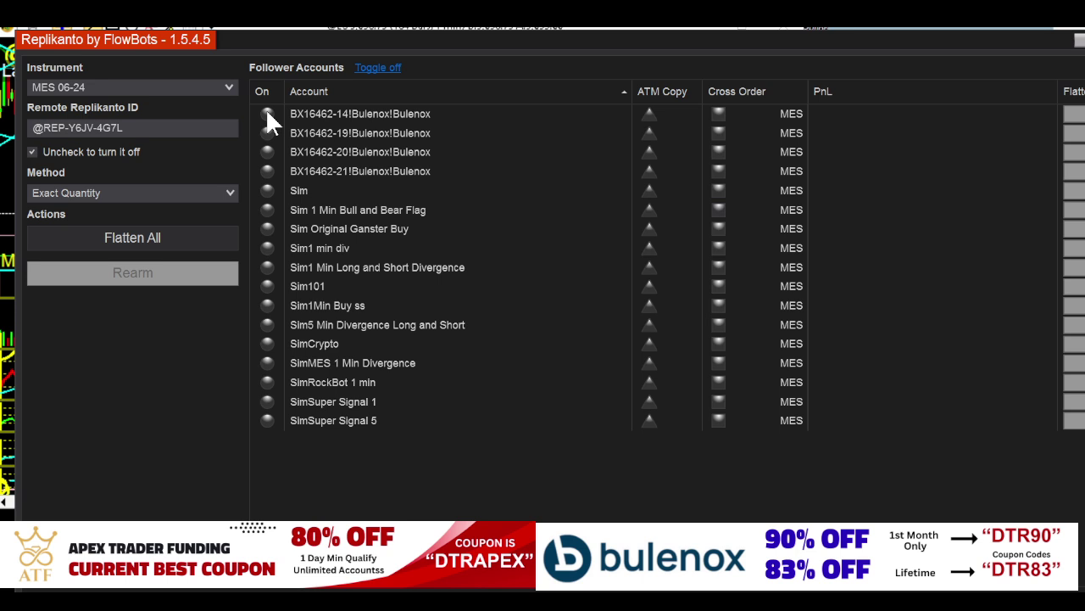
right_click(128, 341)
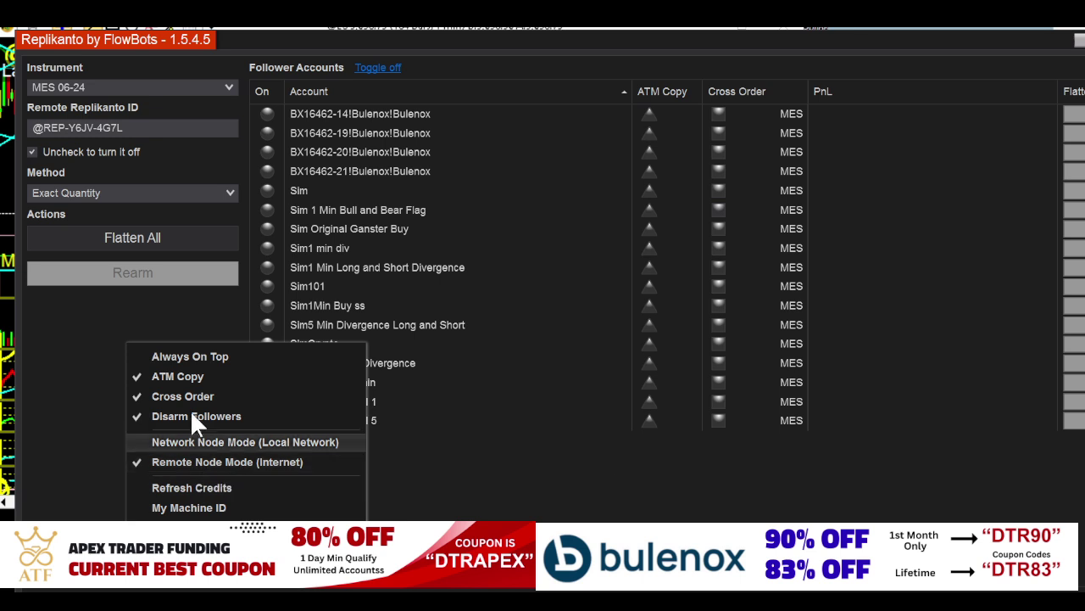
left_click(91, 327)
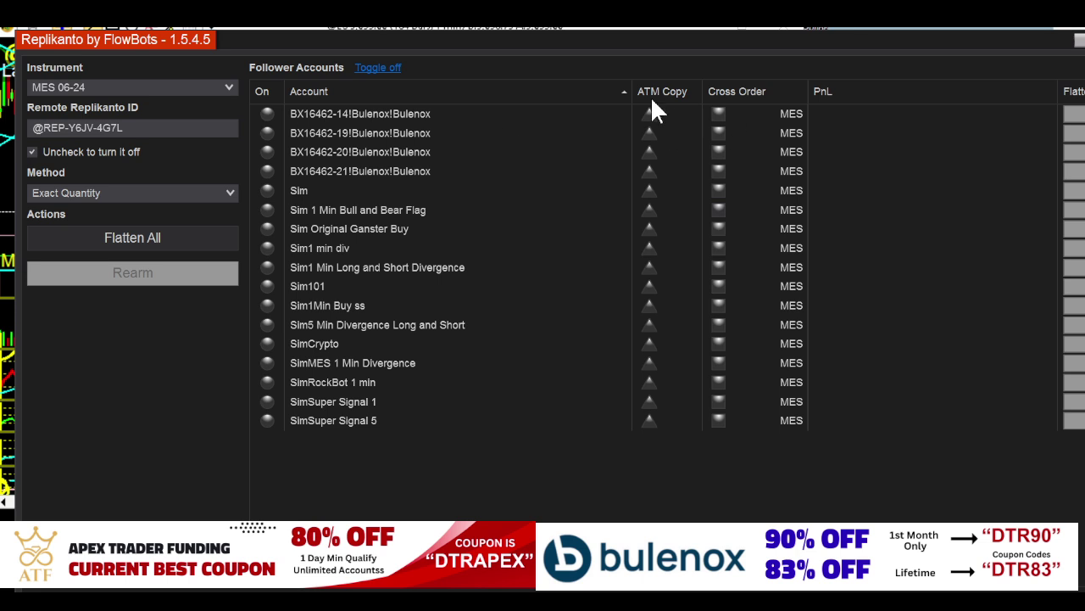
Leave Cross Order switched off for the first follower account
left_click(718, 111)
left_click(719, 118)
left_click(717, 116)
Enable the first three Bulenox follower accounts
left_click(266, 114)
left_click(268, 133)
left_click(270, 150)
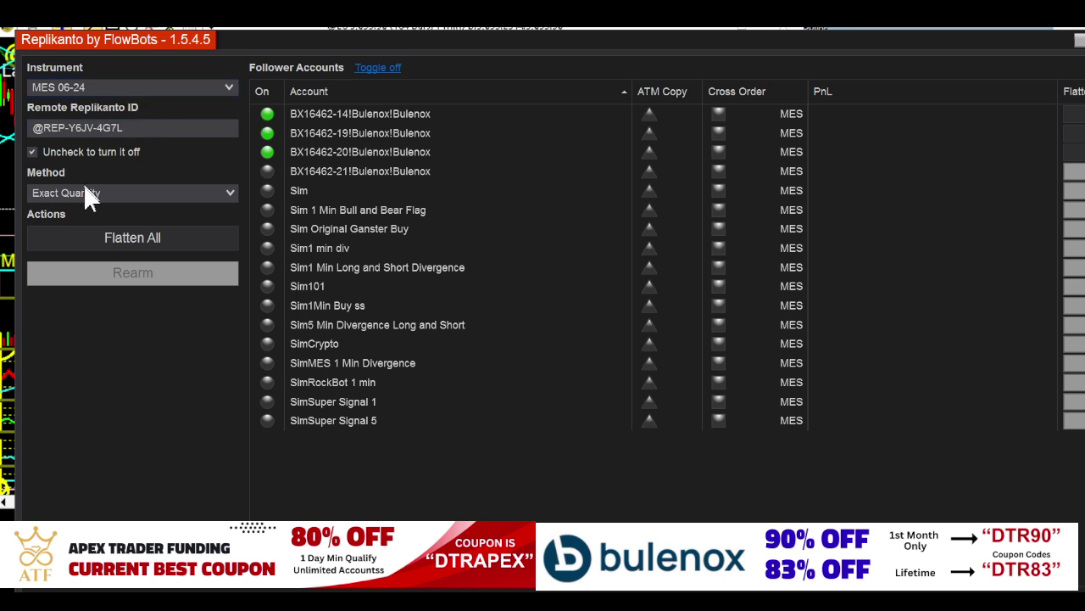
Turn Remote Node (Internet) mode off so Sim101 is the leader account again
right_click(93, 336)
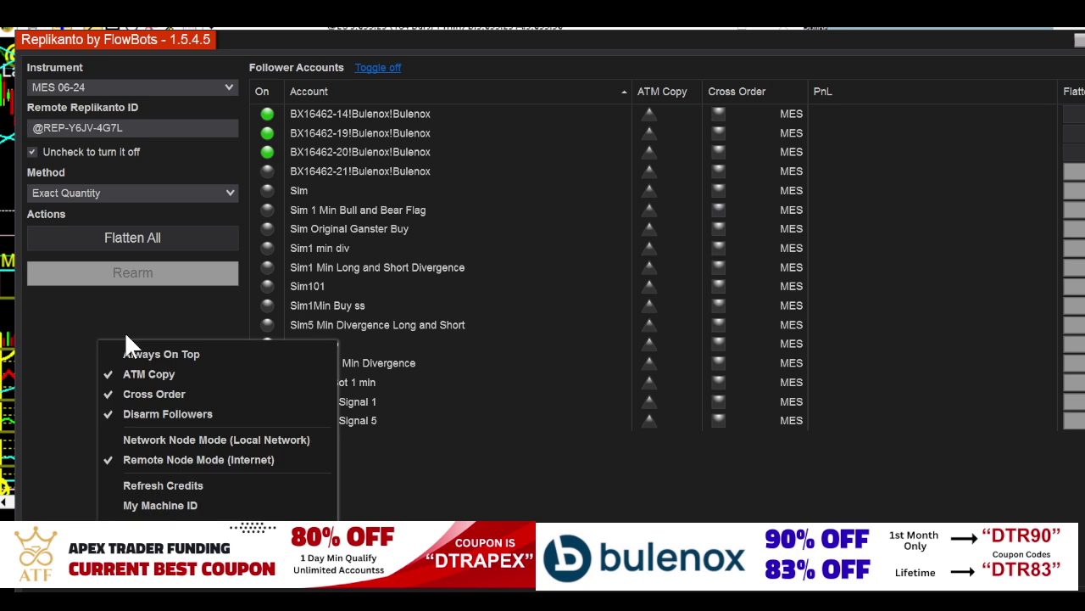
left_click(173, 458)
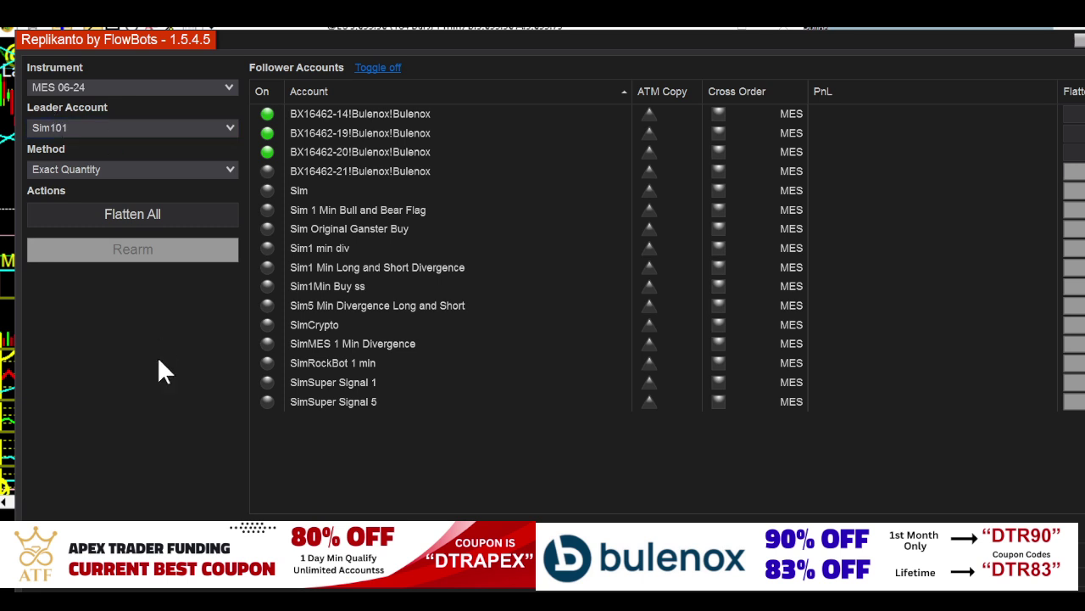
right_click(132, 325)
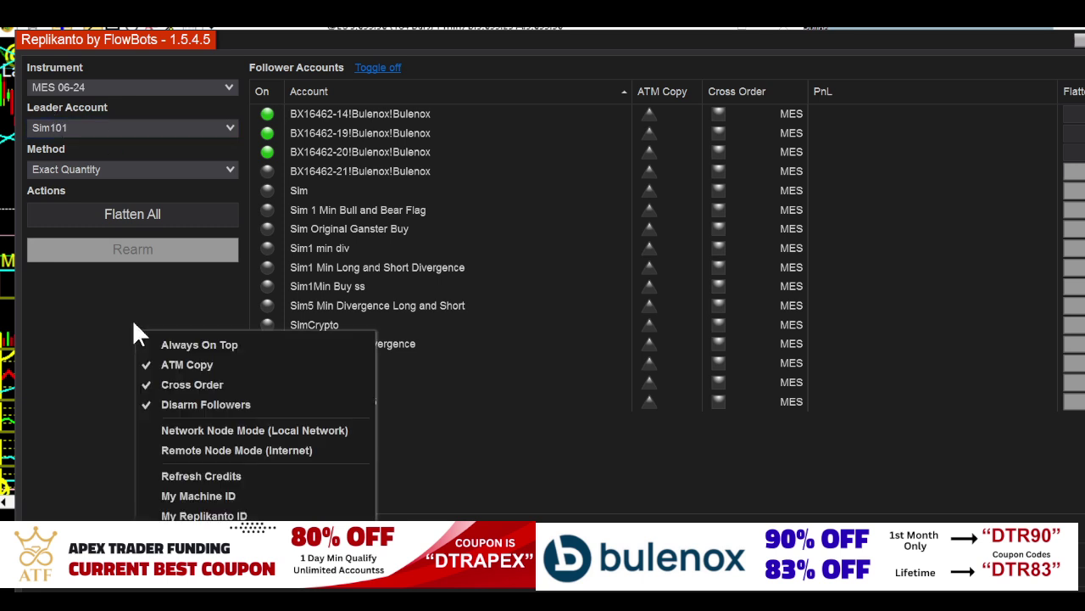
left_click(88, 282)
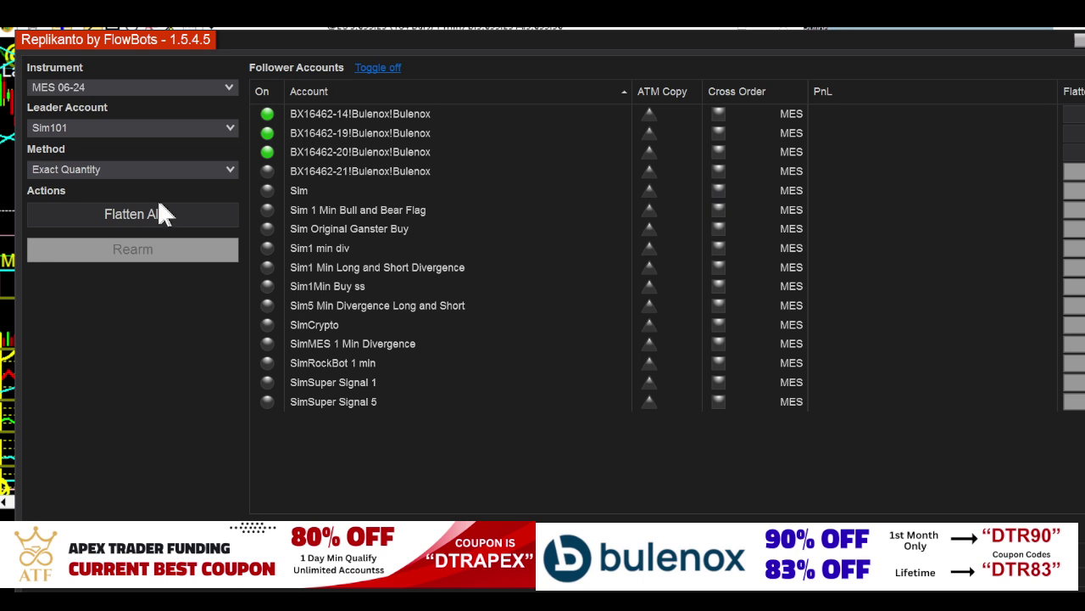
left_click(233, 128)
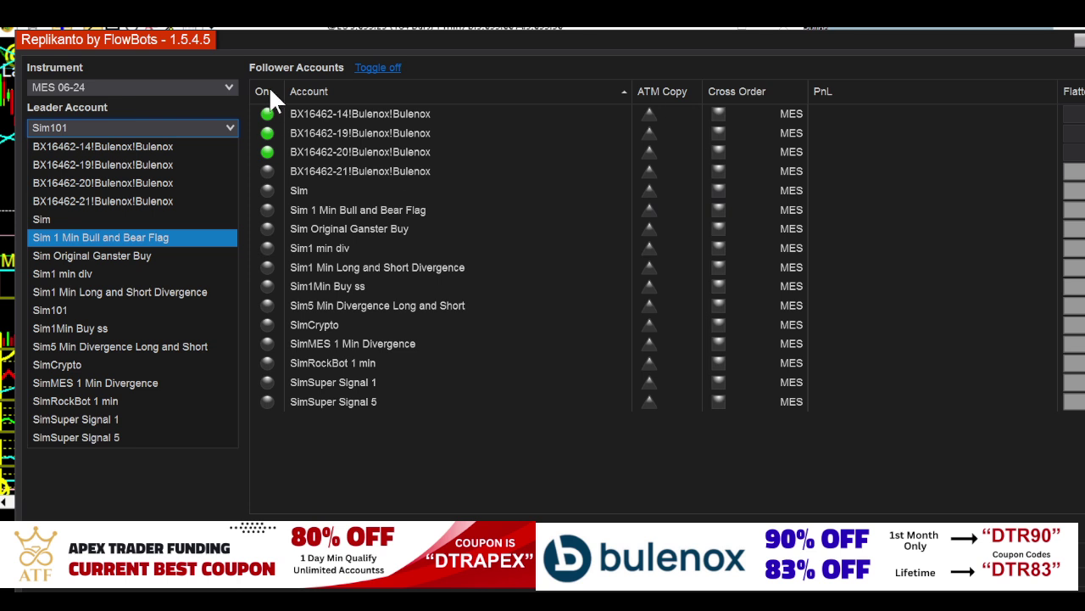
Re-enable Remote Node (Internet) mode with the remote ID on, MES 06-24, and the second Bulenox follower enabled
left_click(148, 491)
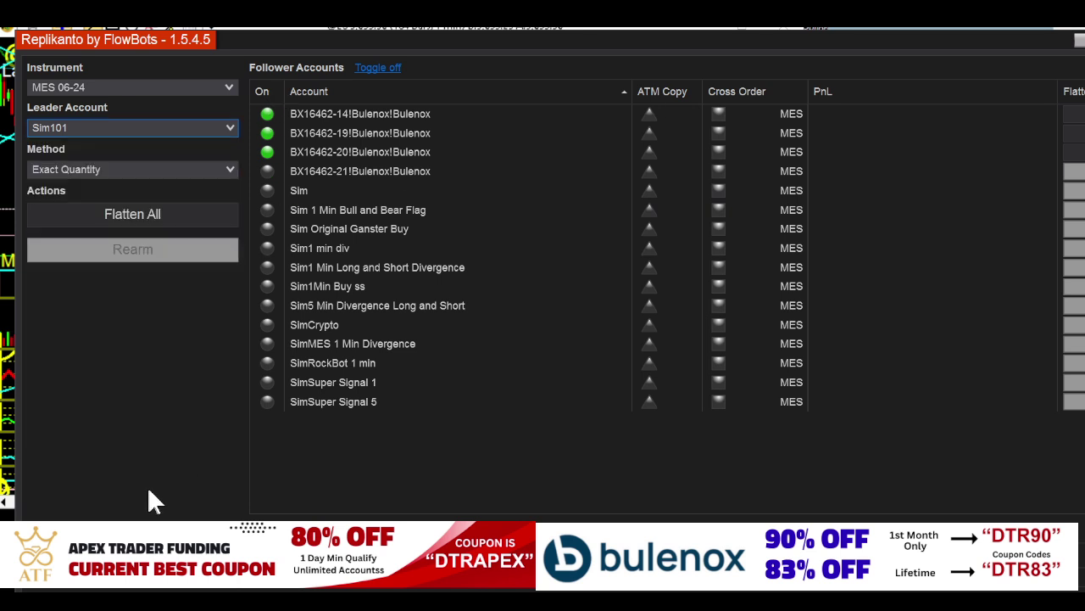
right_click(140, 367)
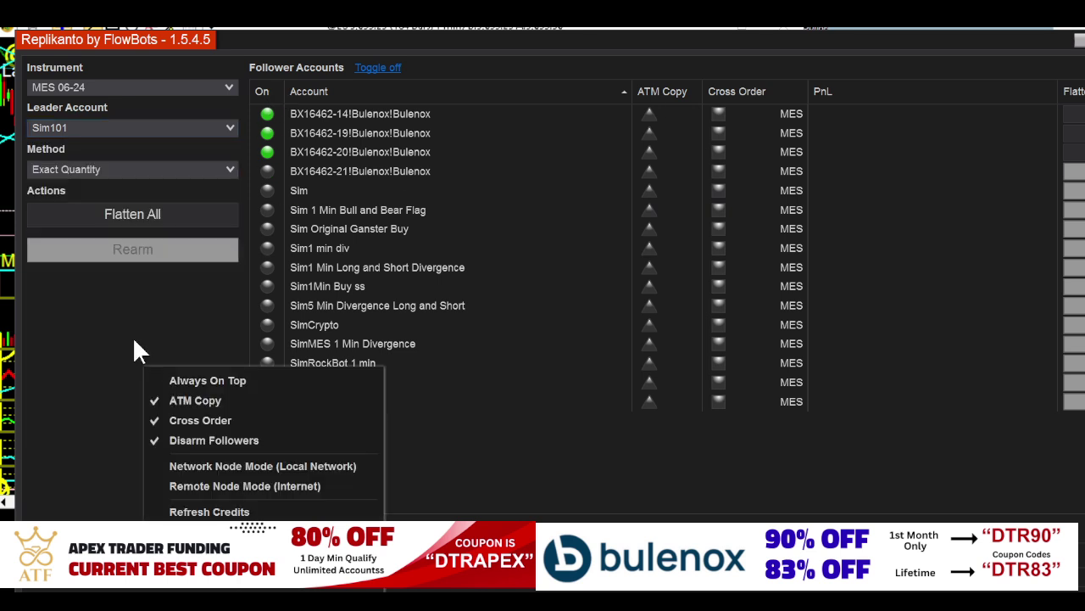
left_click(231, 485)
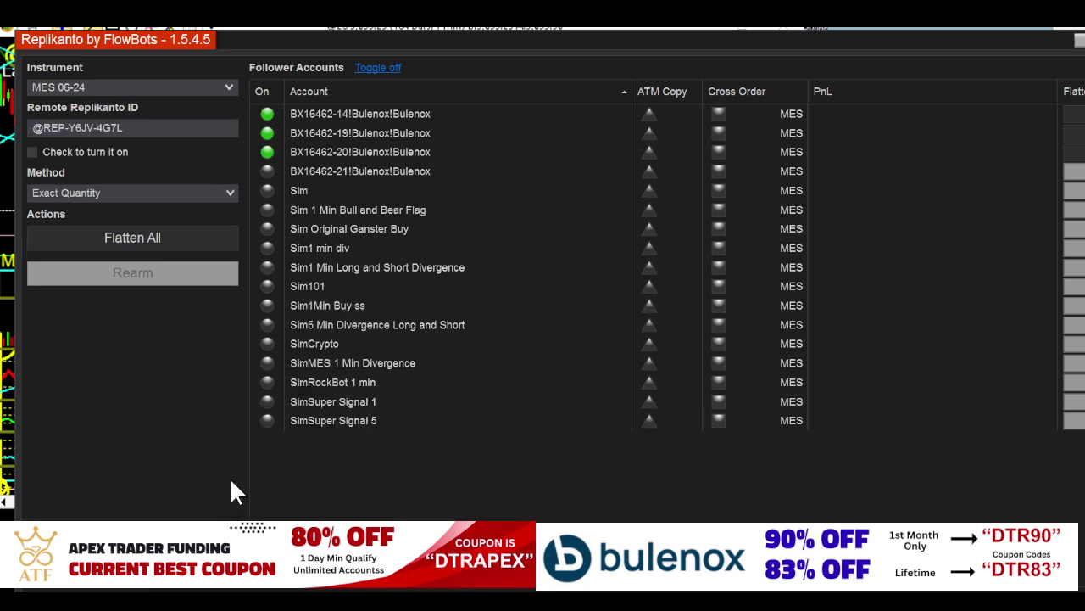
left_click(34, 151)
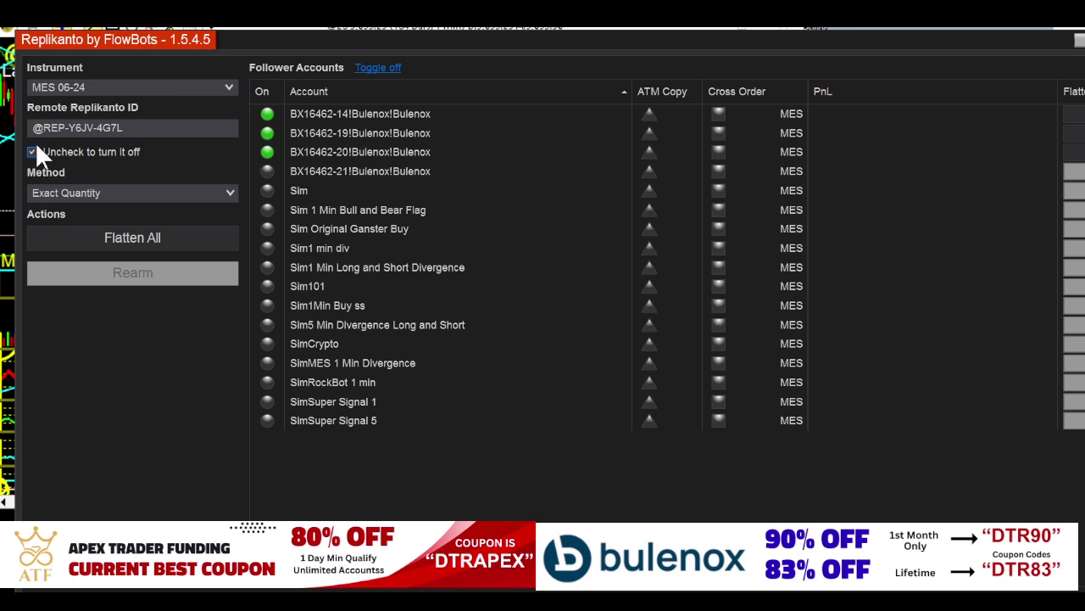
left_click(98, 89)
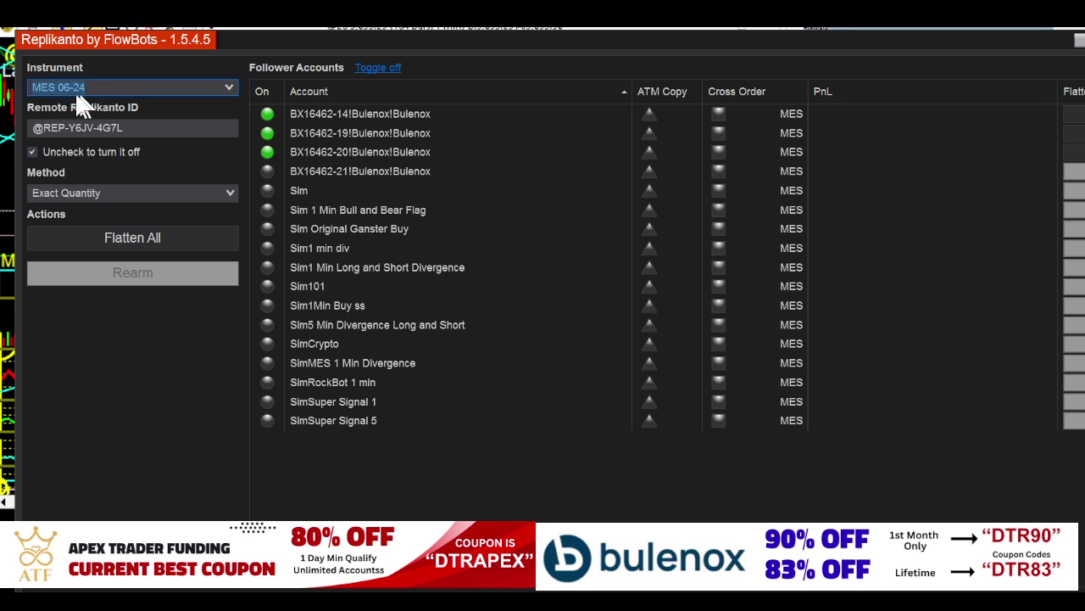
left_click(267, 134)
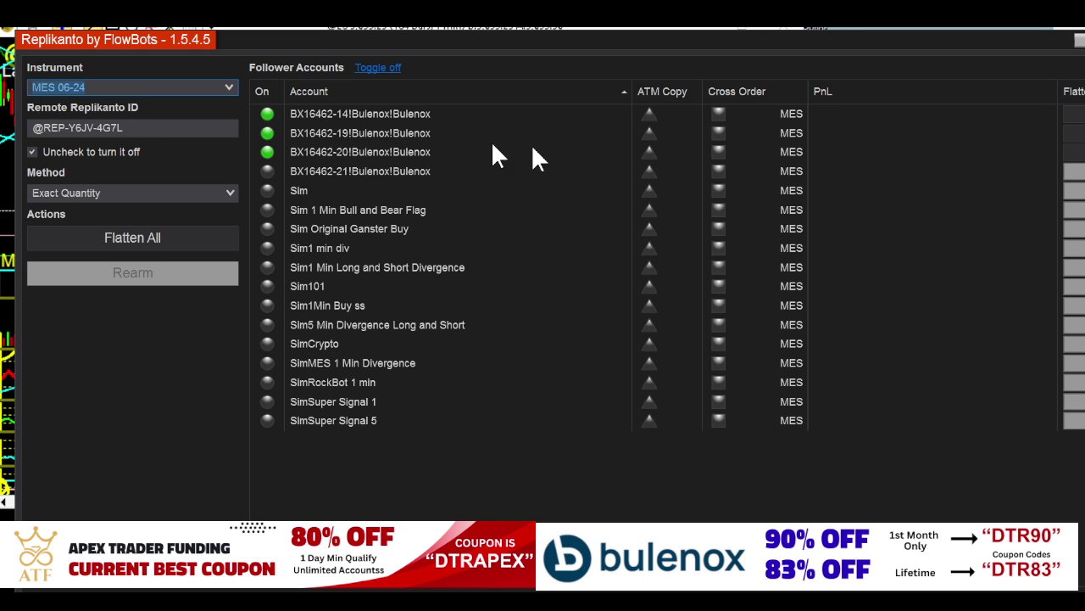